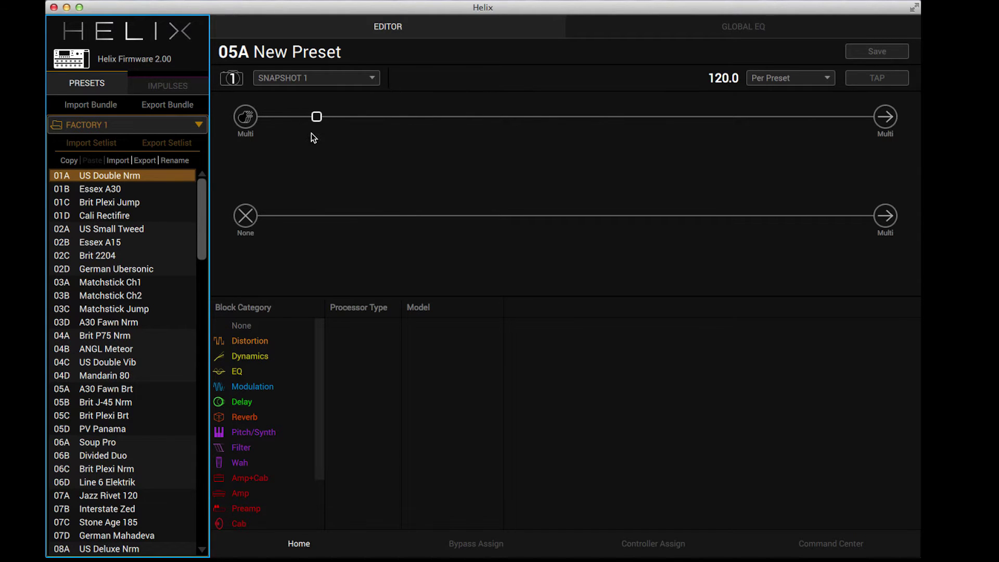
# Add a stereo Tremolo/Autopan block from the Modulation category to the first slot
pyautogui.scroll(-3, 248, 391)
pyautogui.scroll(3, 247, 391)
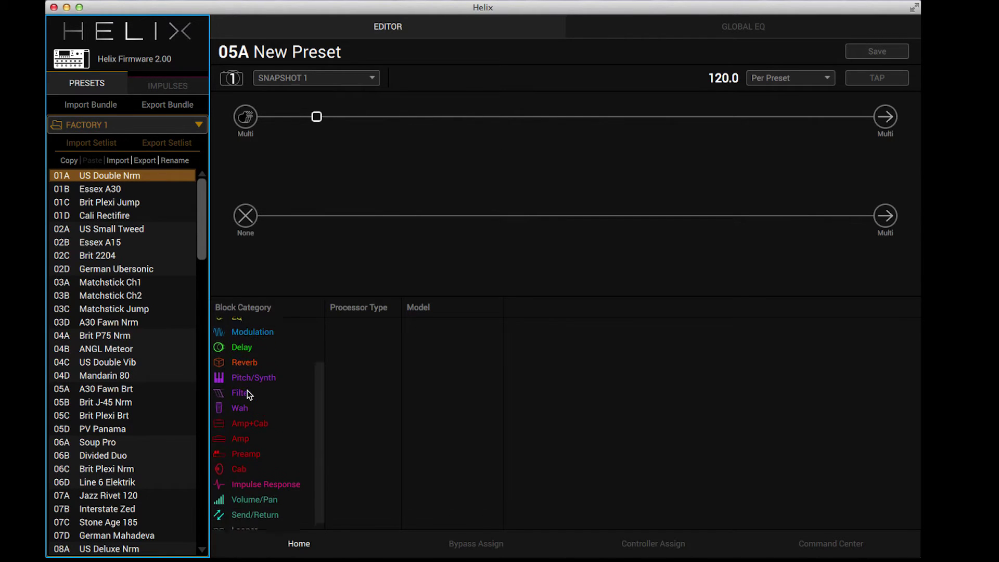
pyautogui.click(249, 389)
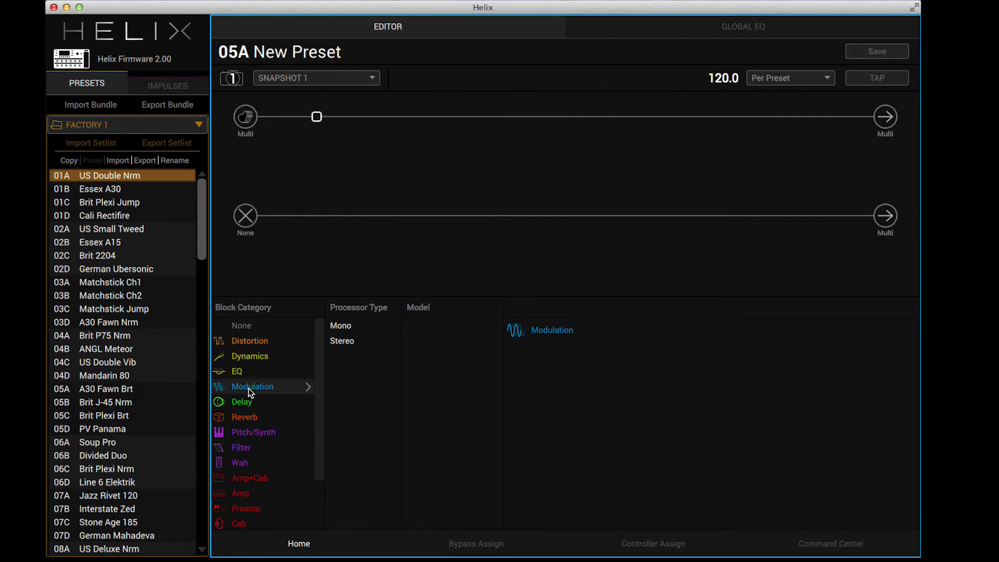
pyautogui.click(345, 341)
pyautogui.click(456, 357)
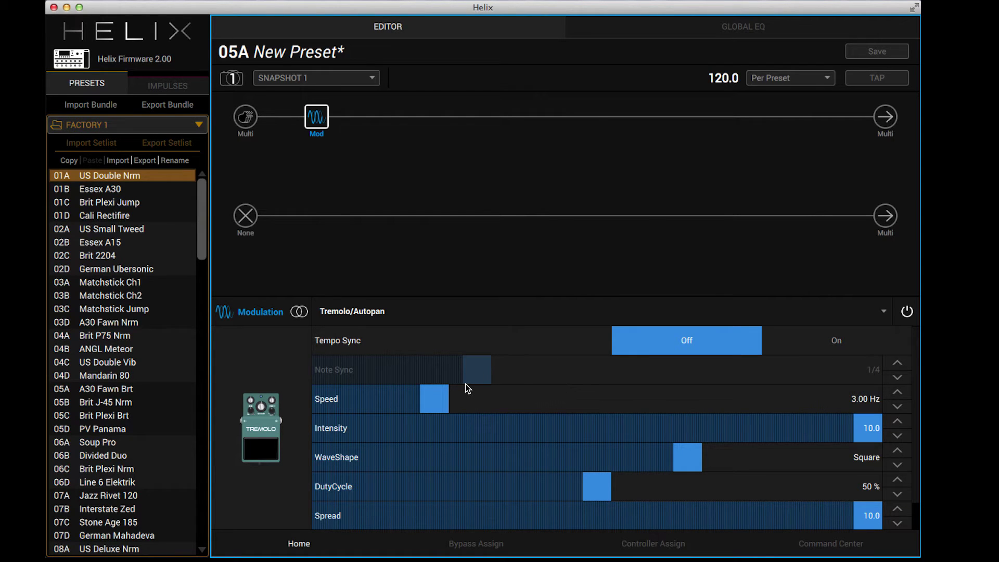
# Test the tremolo block's bypass by toggling it off and on, leaving it enabled
pyautogui.click(906, 312)
pyautogui.click(907, 312)
pyautogui.click(311, 98)
pyautogui.click(311, 98)
pyautogui.click(313, 98)
pyautogui.click(312, 99)
pyautogui.click(313, 98)
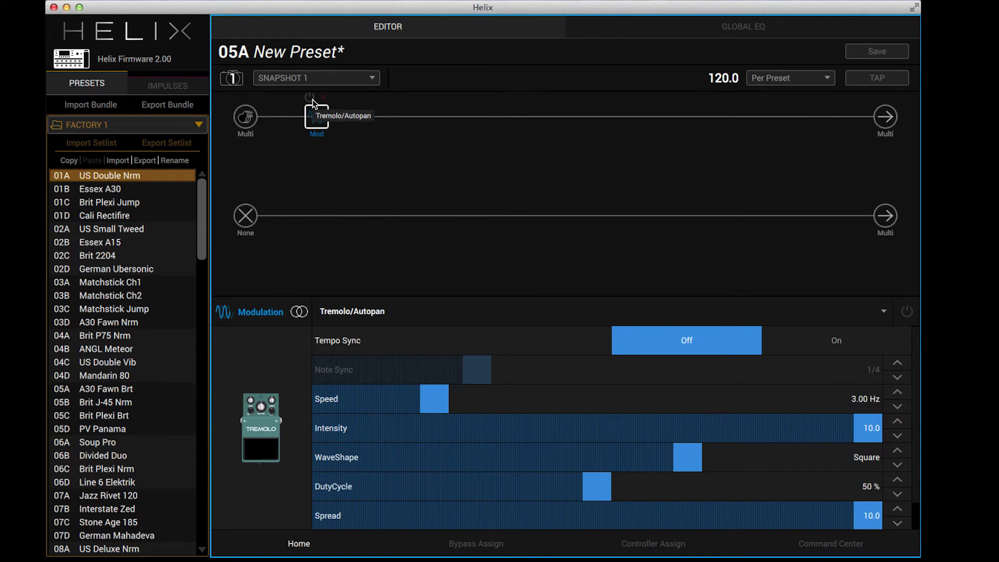
pyautogui.click(312, 99)
pyautogui.click(247, 118)
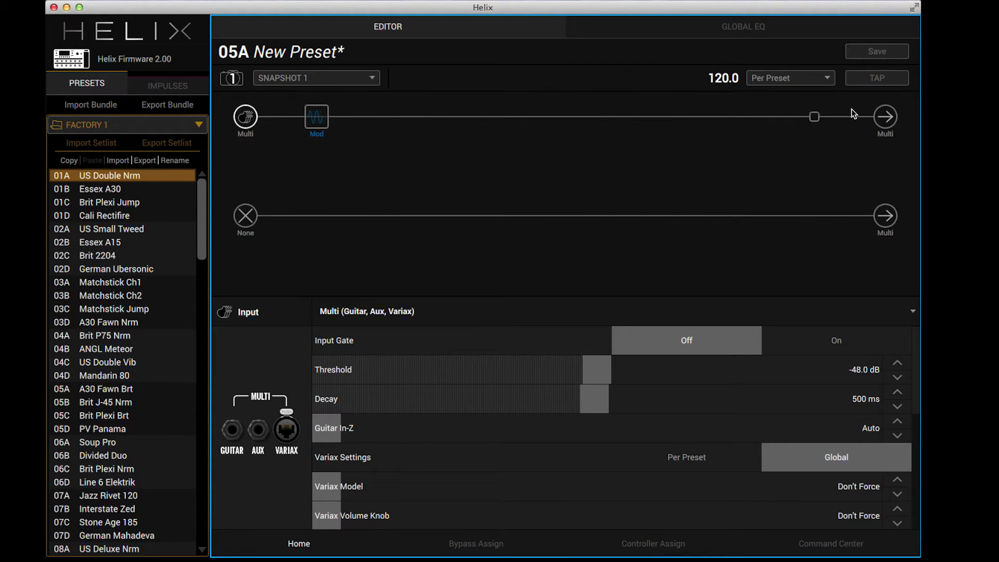
# Check the Output block settings, then load factory preset 01A US Double Nrm
pyautogui.click(890, 119)
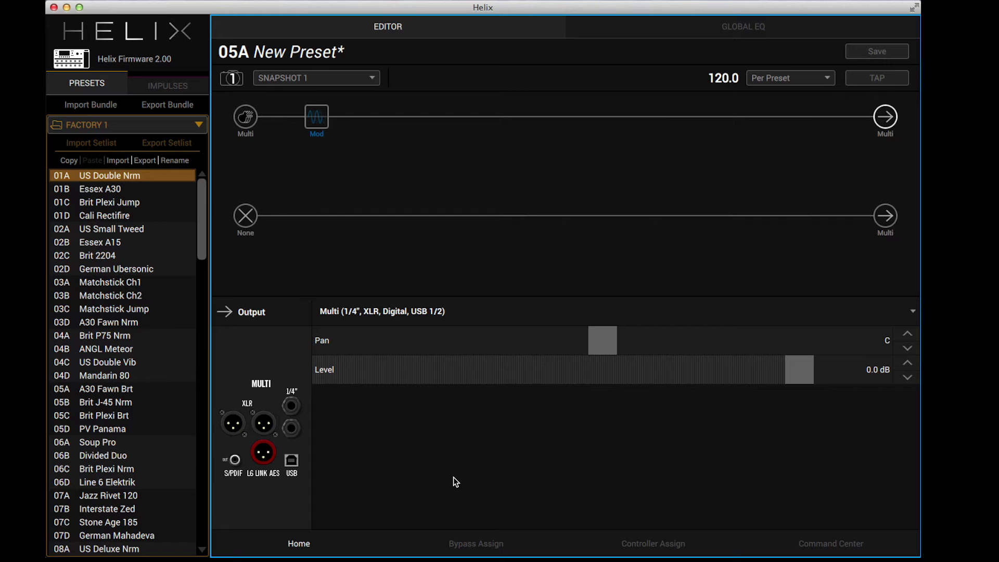
pyautogui.click(119, 176)
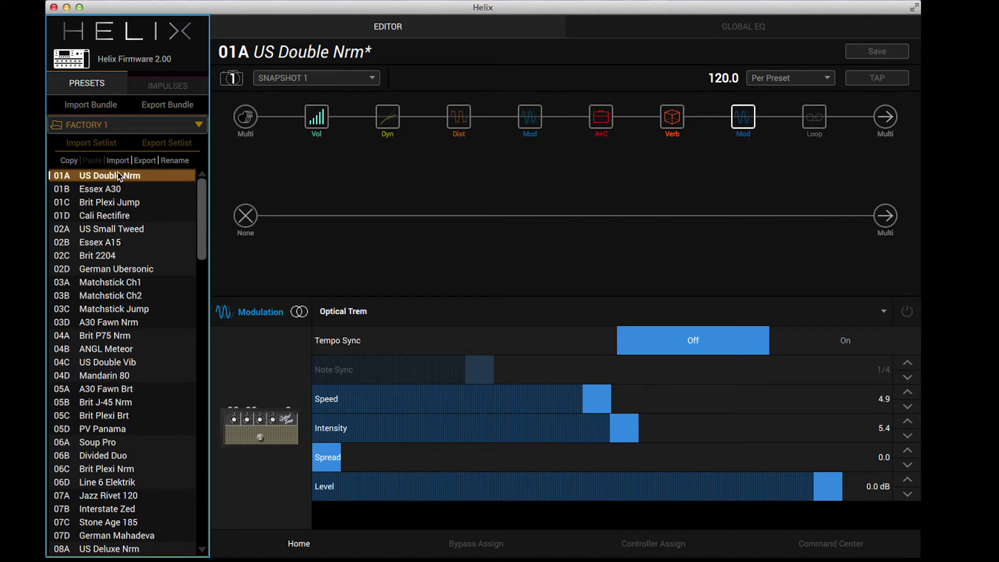
# Review each block, then drag the Minotaur distortion between the Vol and Dyn blocks
pyautogui.click(308, 120)
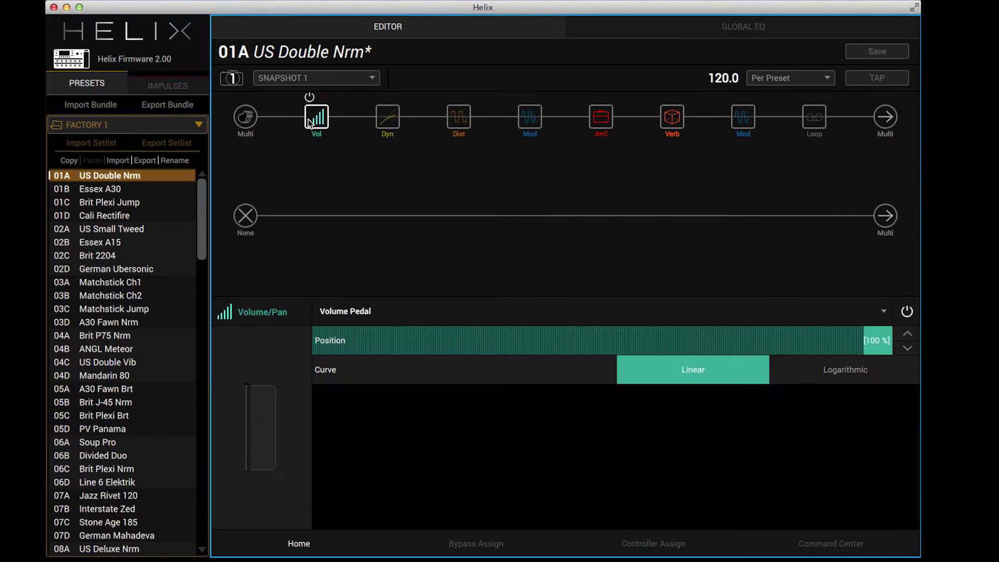
pyautogui.click(390, 120)
pyautogui.click(462, 119)
pyautogui.click(539, 122)
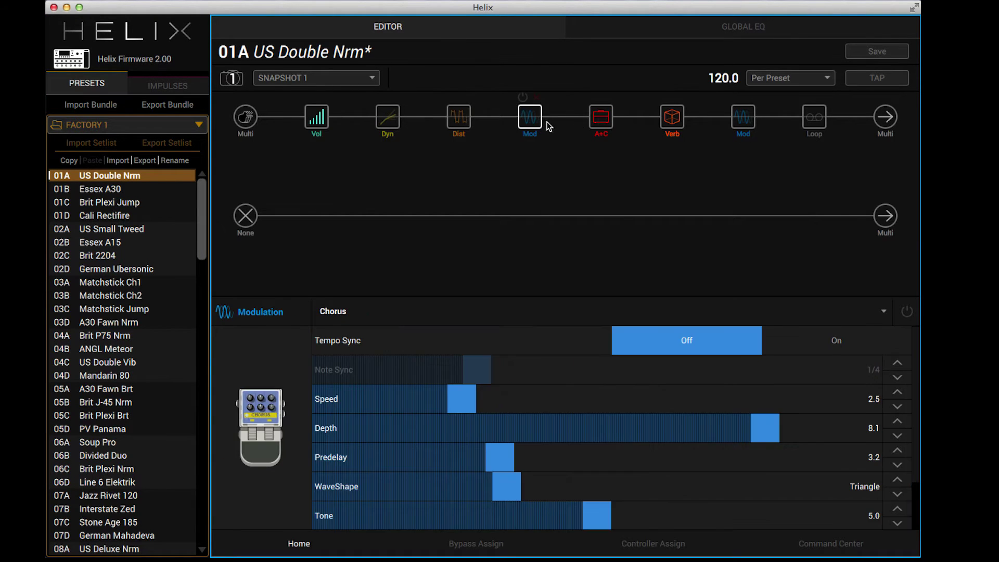
pyautogui.click(598, 124)
pyautogui.click(459, 119)
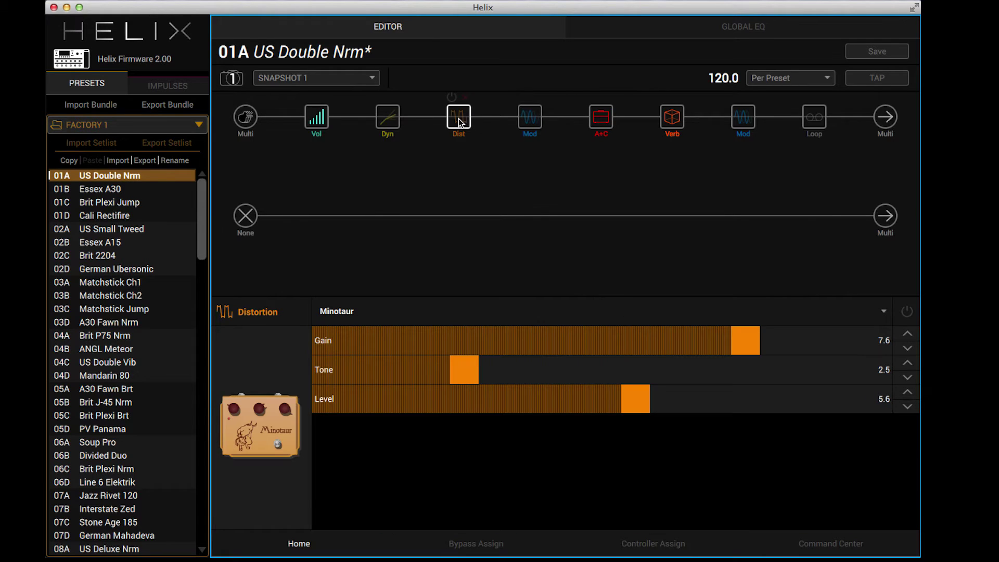
pyautogui.moveTo(460, 122); pyautogui.dragTo(354, 116)
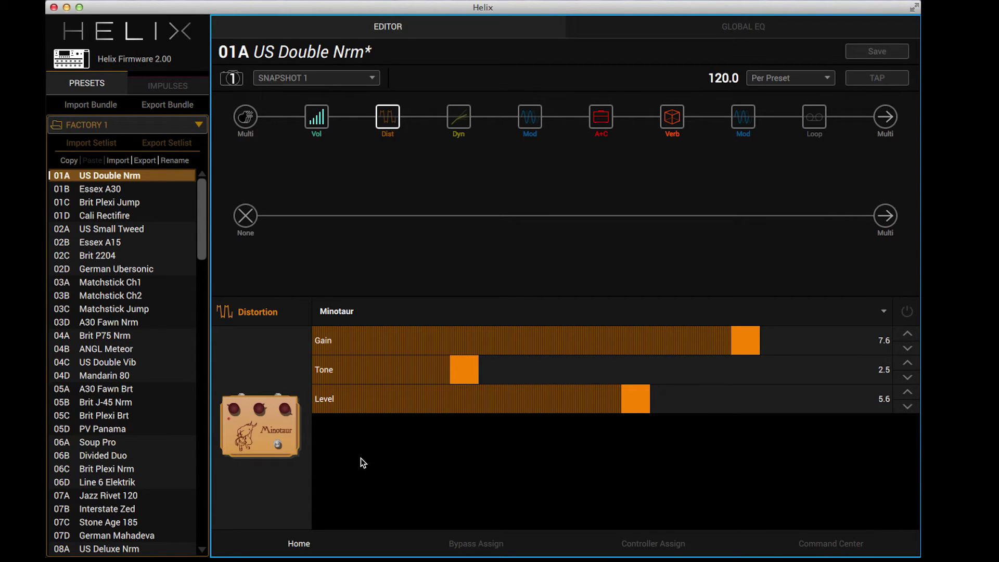
# Try a new custom label for the Minotaur on Footswitch 8, then remove it to restore the default
pyautogui.click(483, 548)
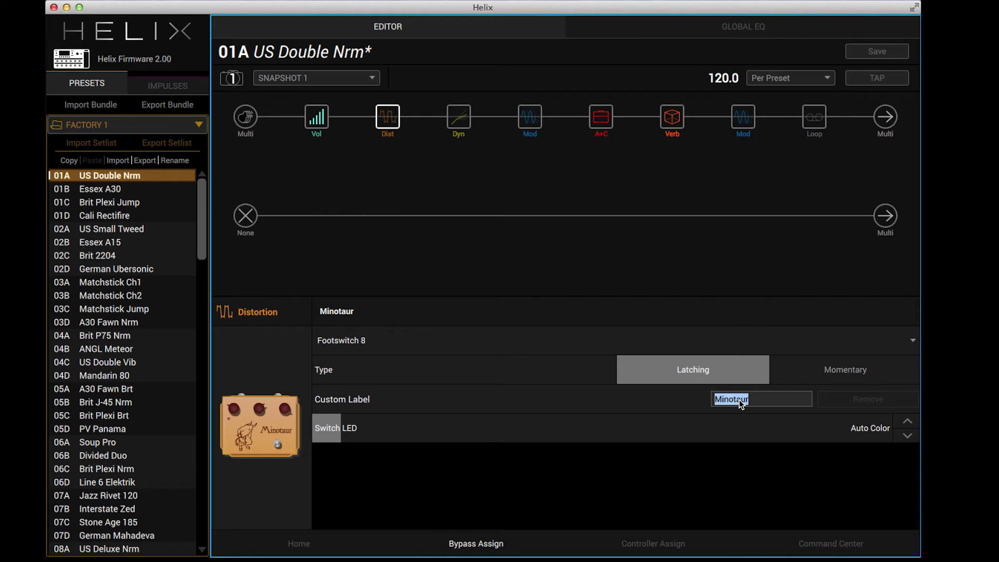
pyautogui.click(805, 465)
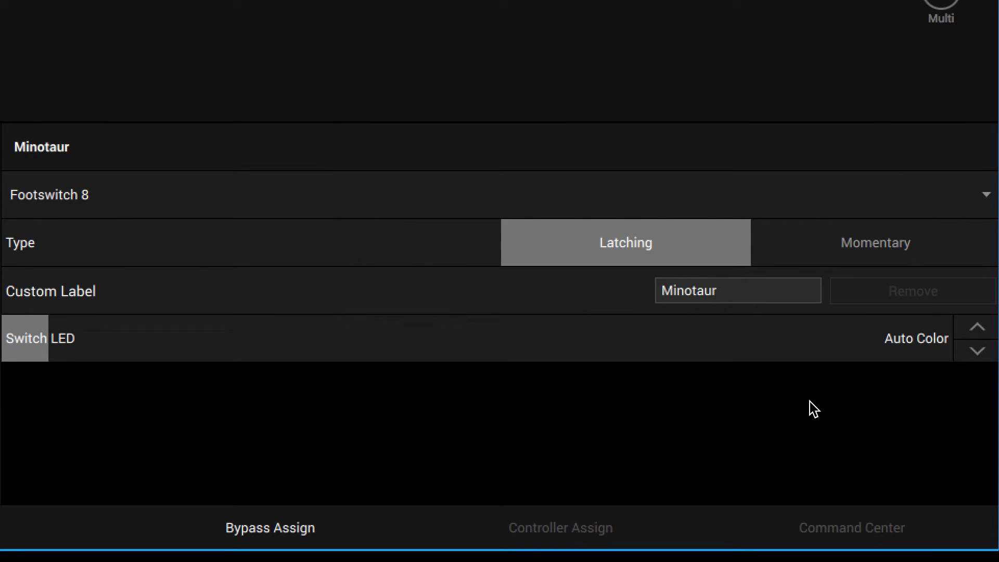
pyautogui.click(740, 299)
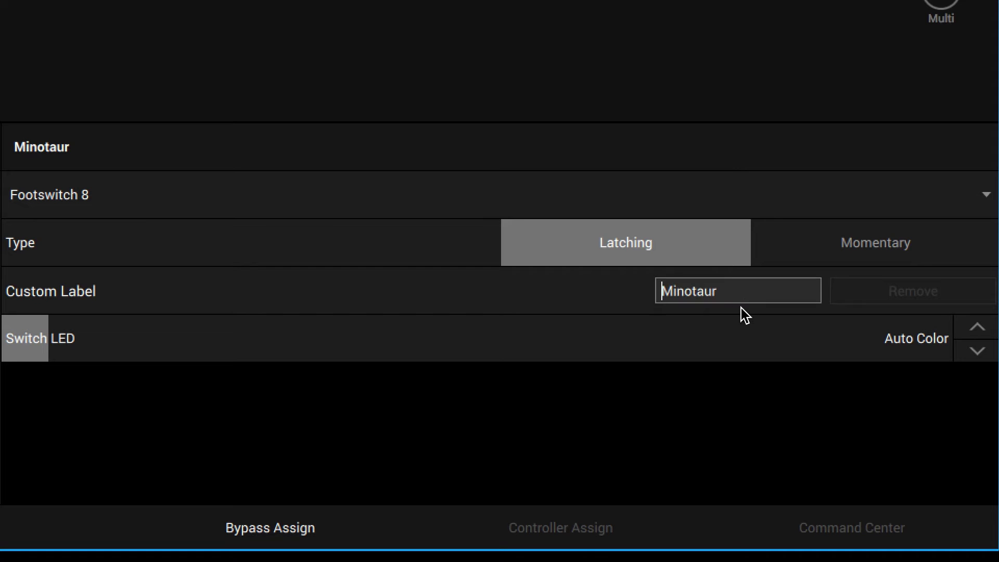
pyautogui.click(740, 301)
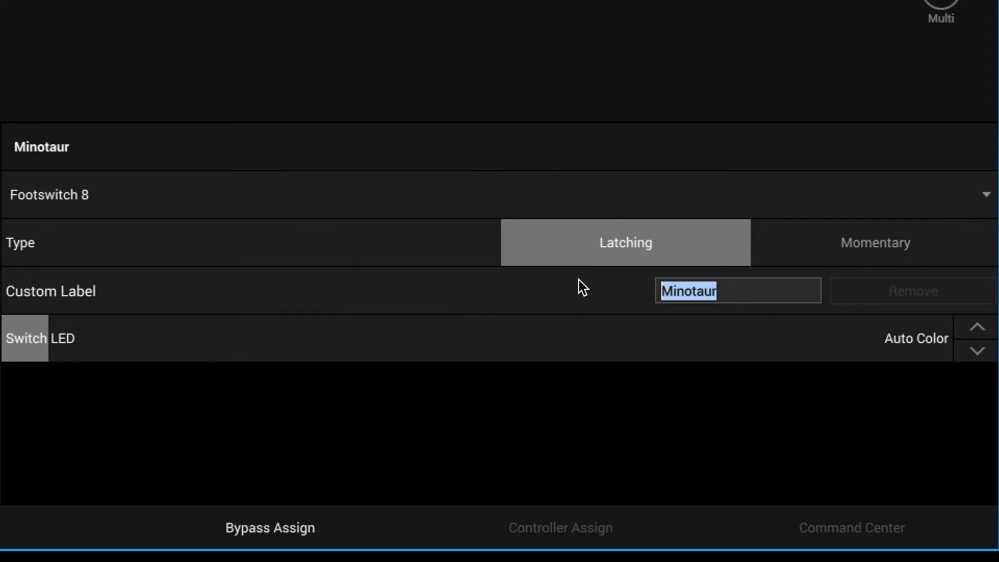
pyautogui.write("Ben's Nappy Hai")
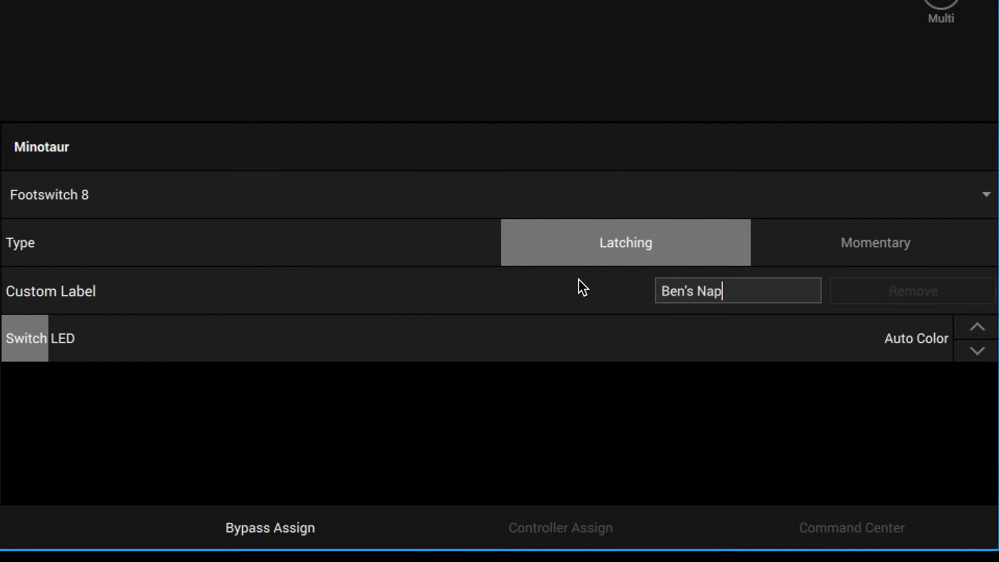
pyautogui.write('d')
pyautogui.press('Return')
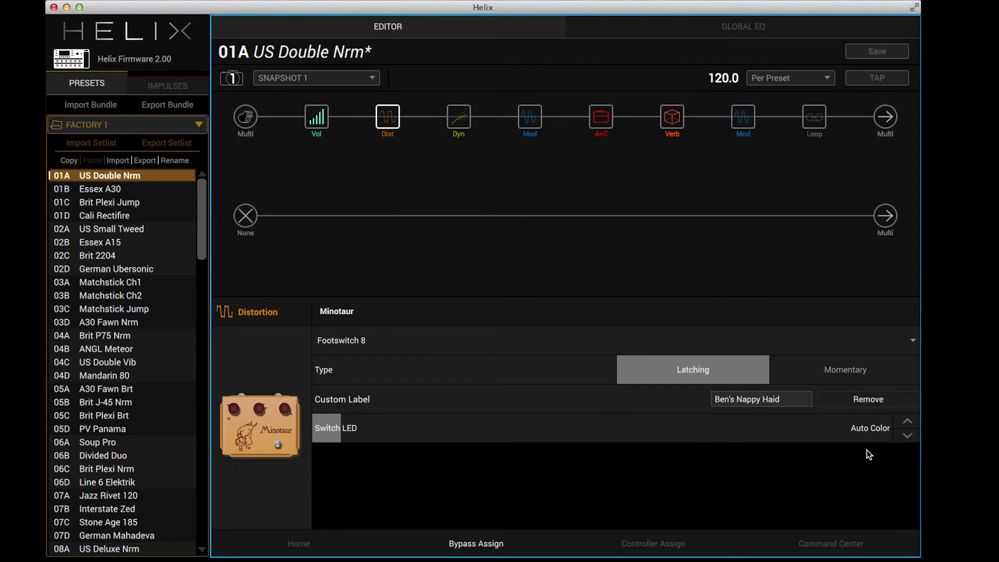
pyautogui.click(880, 401)
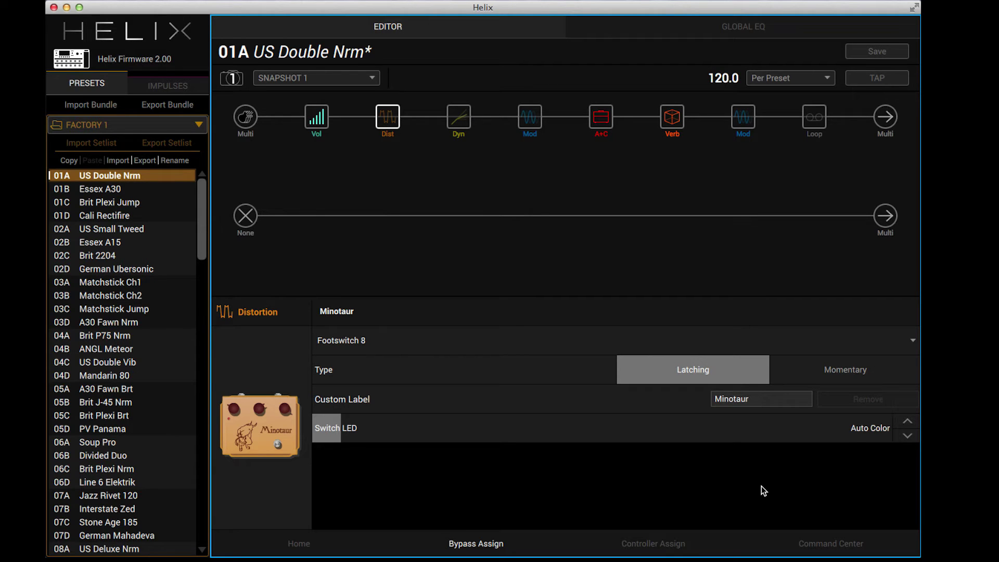
pyautogui.click(674, 549)
# View the Command Center assignments and change the preset list to the TEMPLATES setlist
pyautogui.click(836, 546)
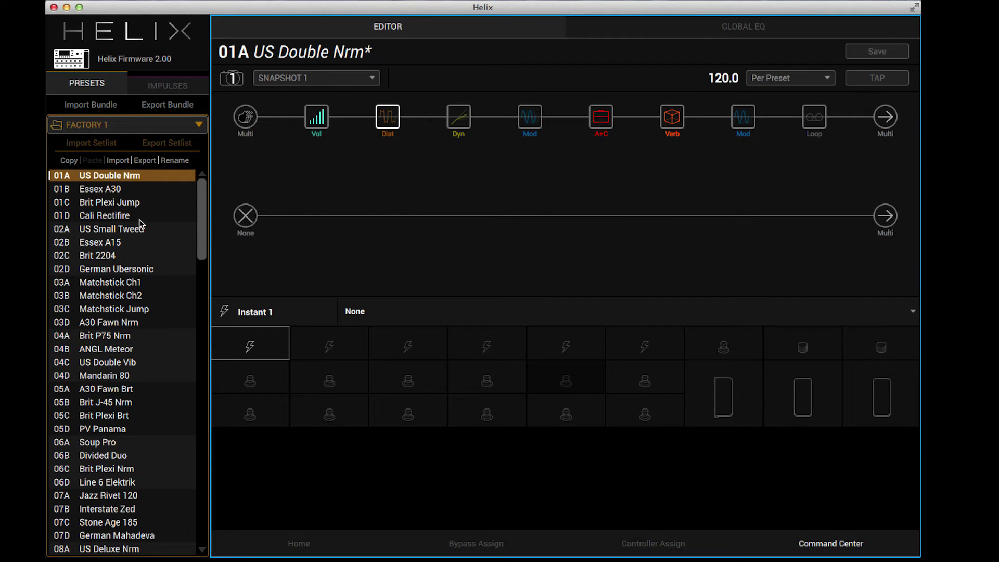
pyautogui.click(115, 125)
pyautogui.click(98, 232)
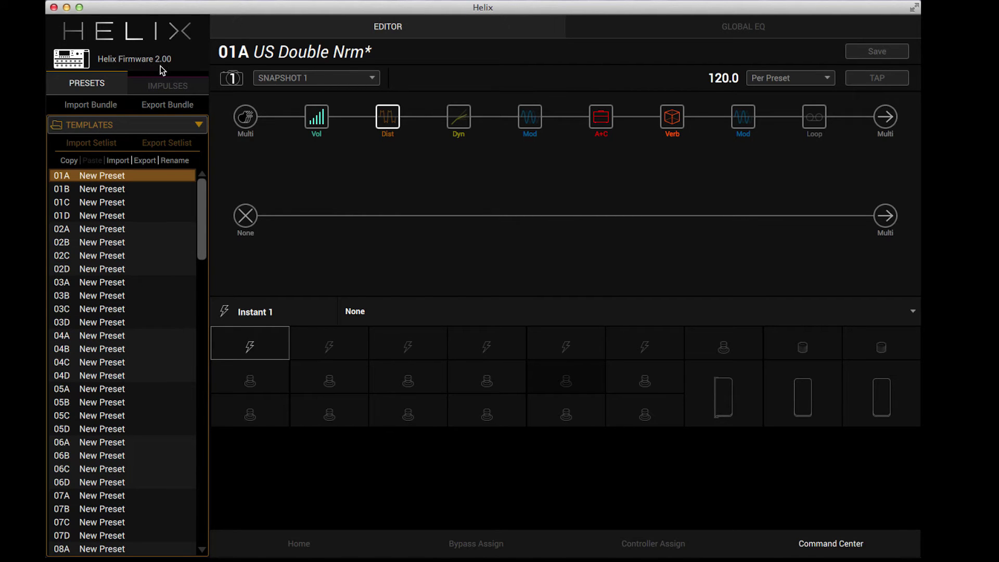
# Import the 'Late June Tweaked.hls' setlist, confirming replacement of the current setlist
pyautogui.click(98, 143)
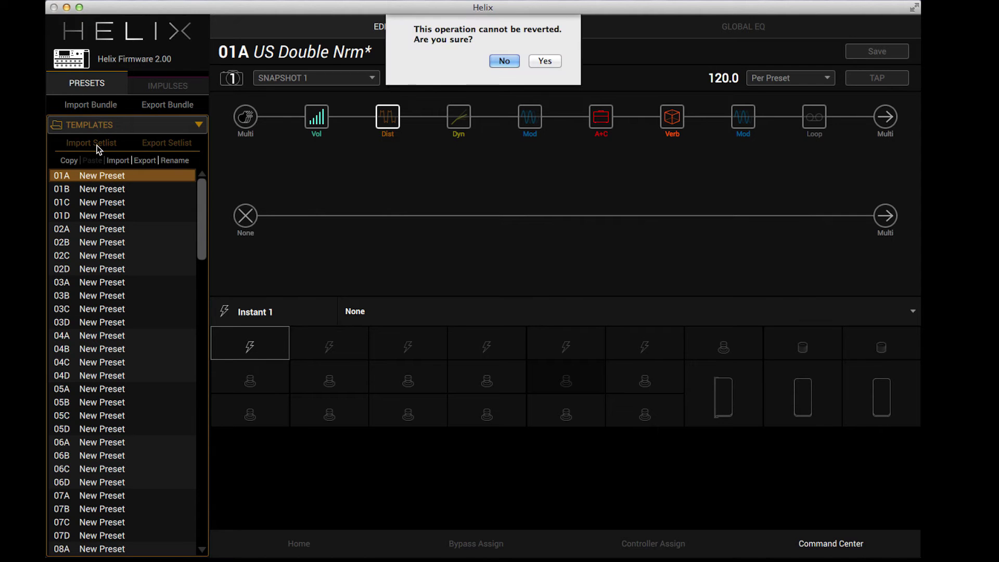
pyautogui.click(541, 60)
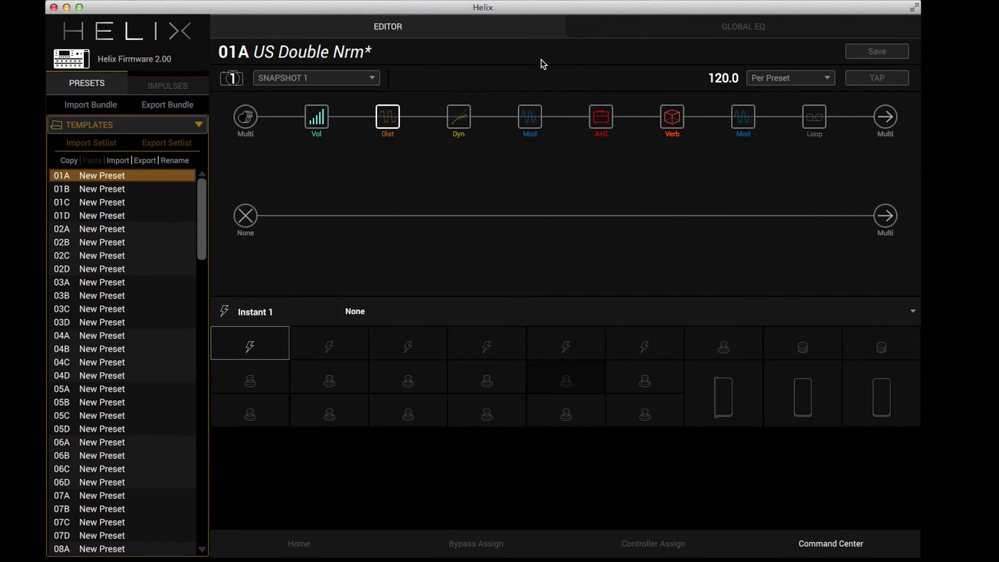
pyautogui.doubleClick(435, 95)
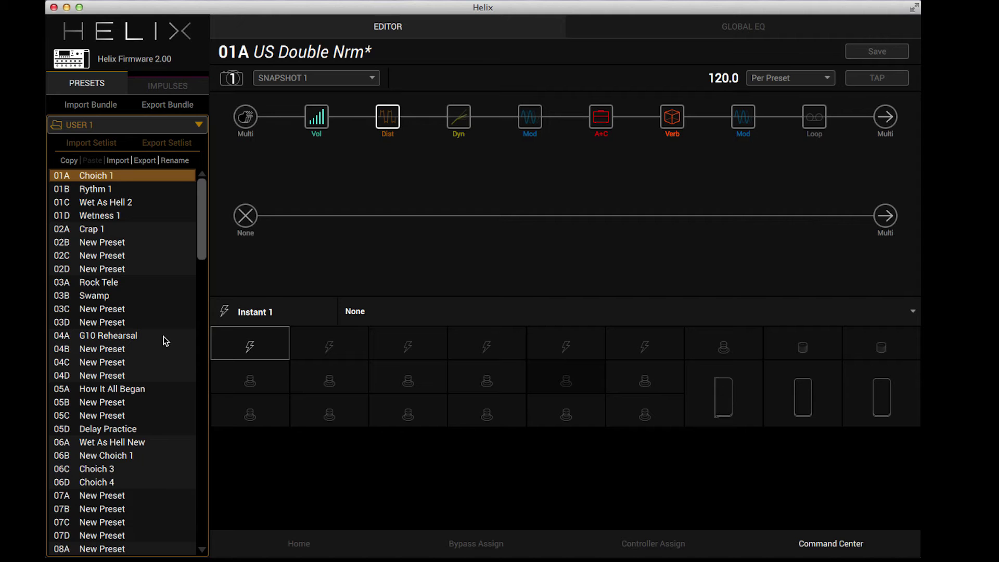
# Load preset 05A How It All Began, review the Cave reverb, and select Snapshot 2
pyautogui.click(120, 391)
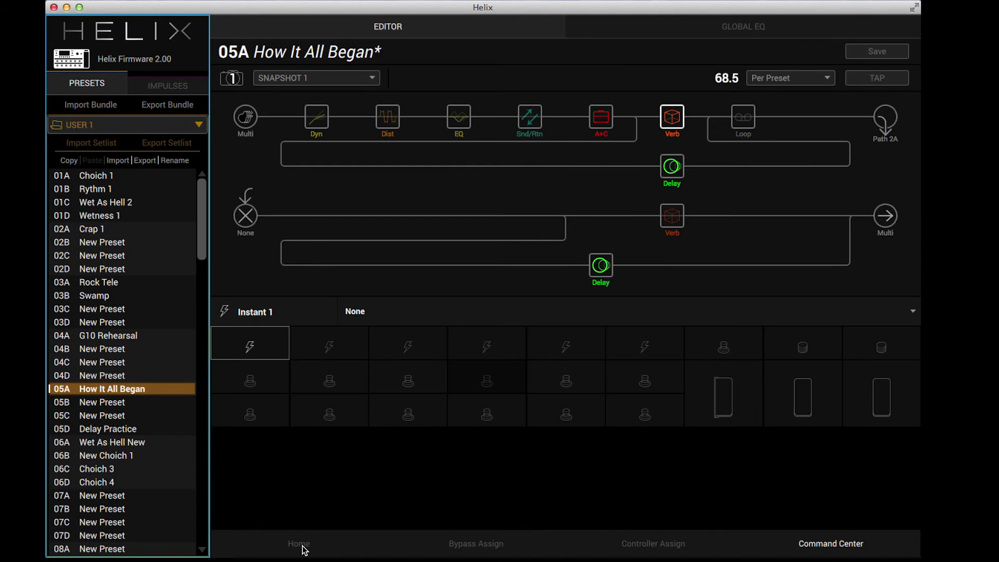
pyautogui.click(300, 544)
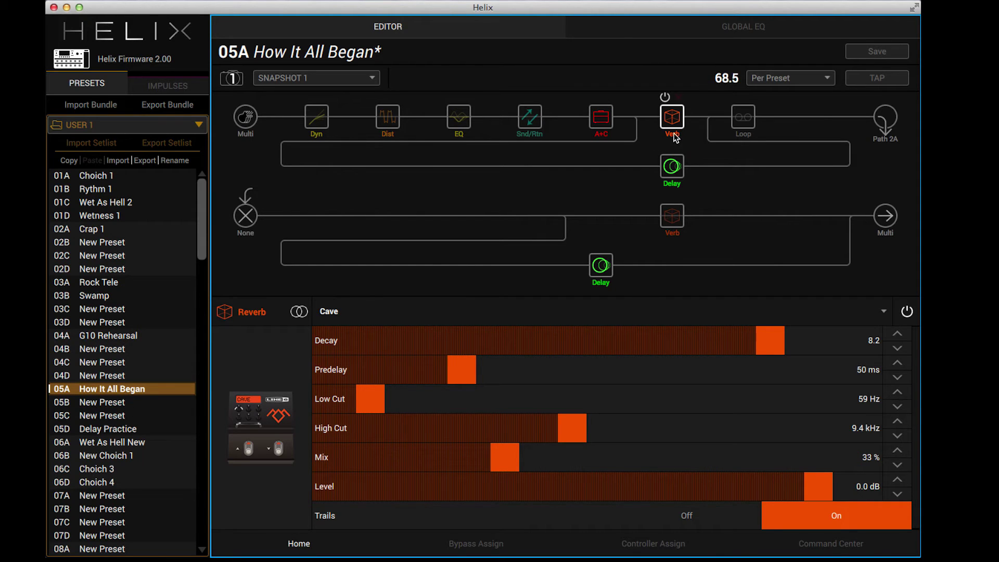
pyautogui.click(324, 77)
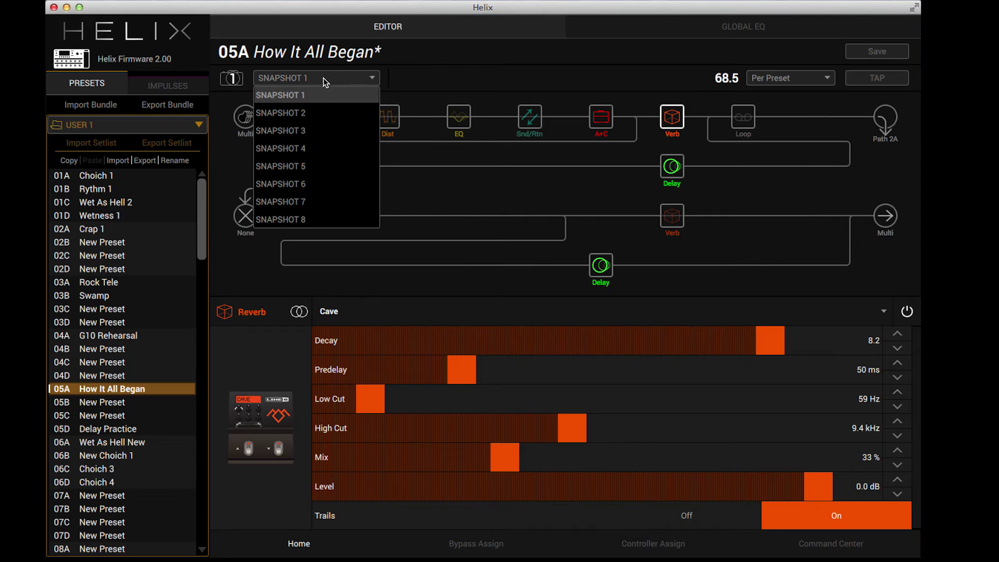
pyautogui.click(318, 111)
pyautogui.moveTo(678, 121)
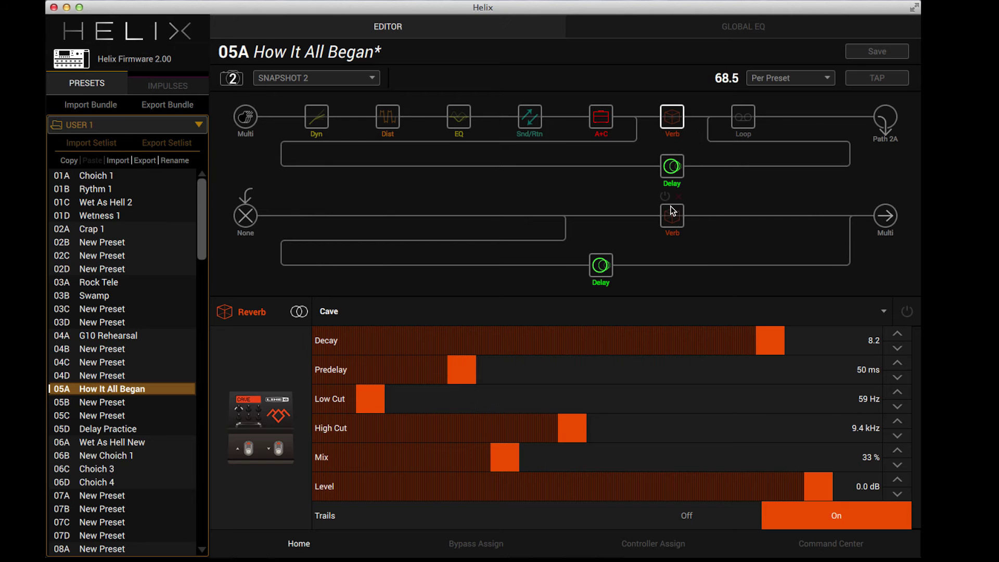
# Turn on the lower Cave reverb for Snapshot 2 and inspect the lower delay's settings
pyautogui.click(665, 196)
pyautogui.click(602, 266)
pyautogui.scroll(-2, 695, 479)
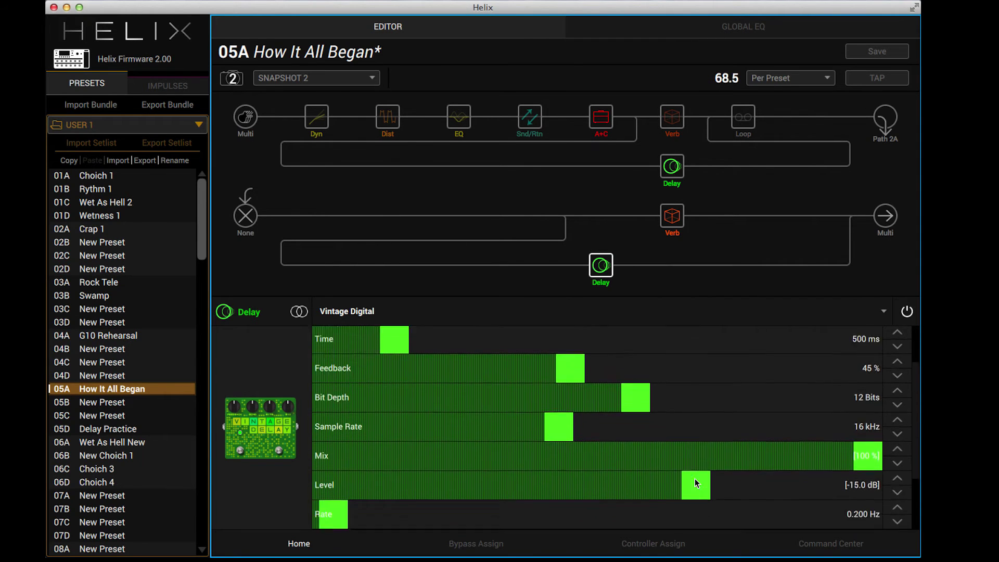
pyautogui.scroll(-3, 695, 478)
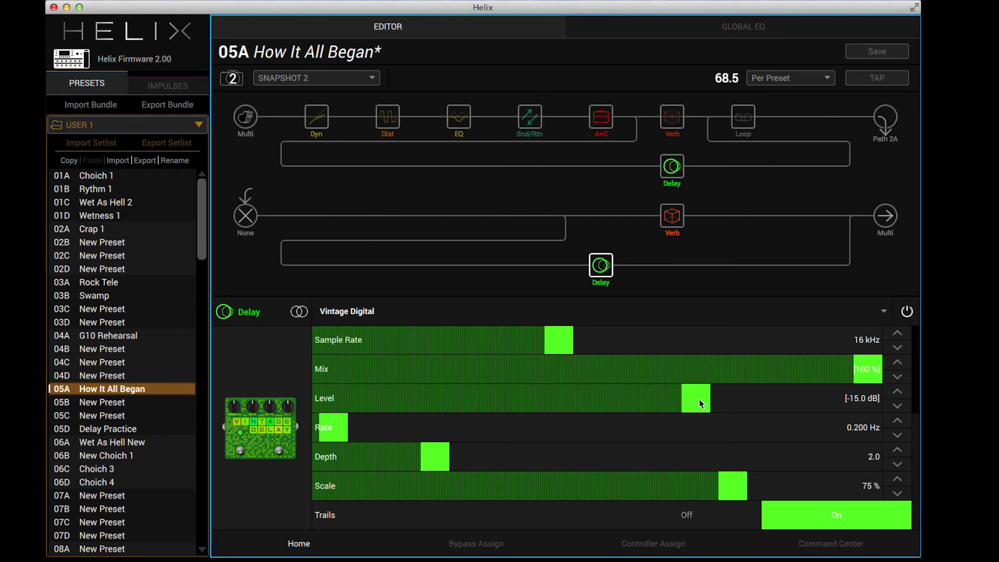
# Compare the delay level in Snapshot 1 (-60 dB), then return to Snapshot 2 (-15 dB)
pyautogui.click(340, 80)
pyautogui.click(338, 91)
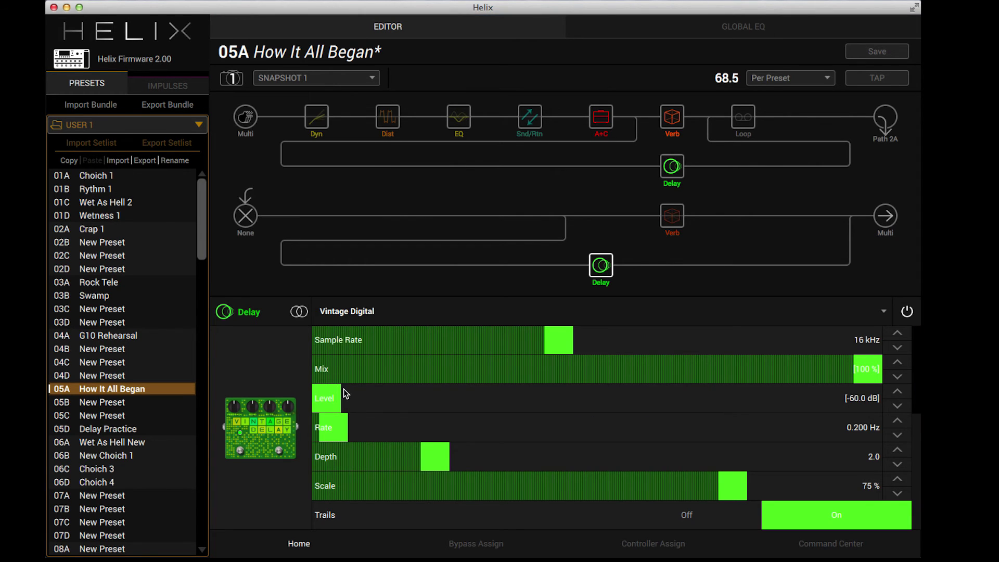
pyautogui.click(332, 77)
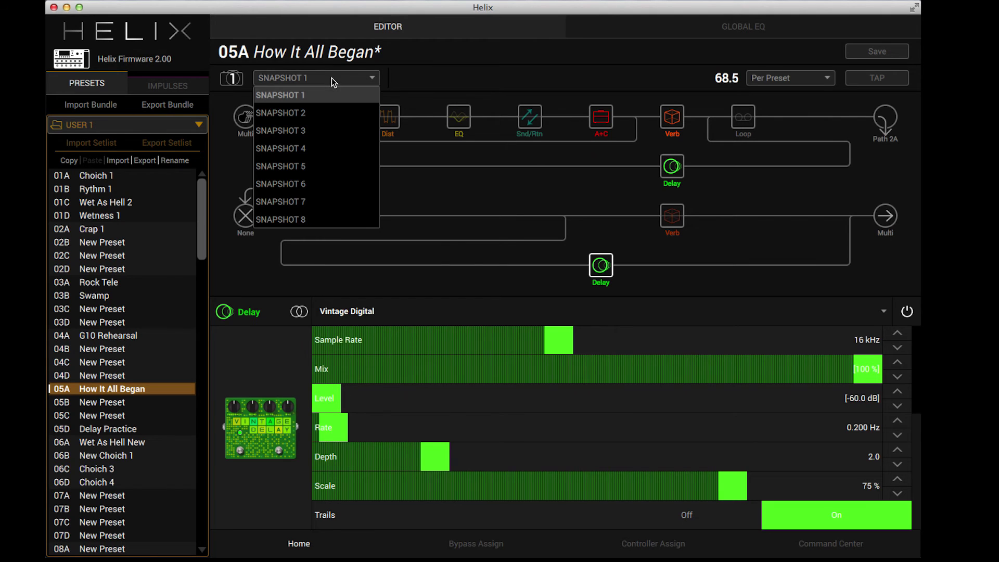
pyautogui.click(327, 107)
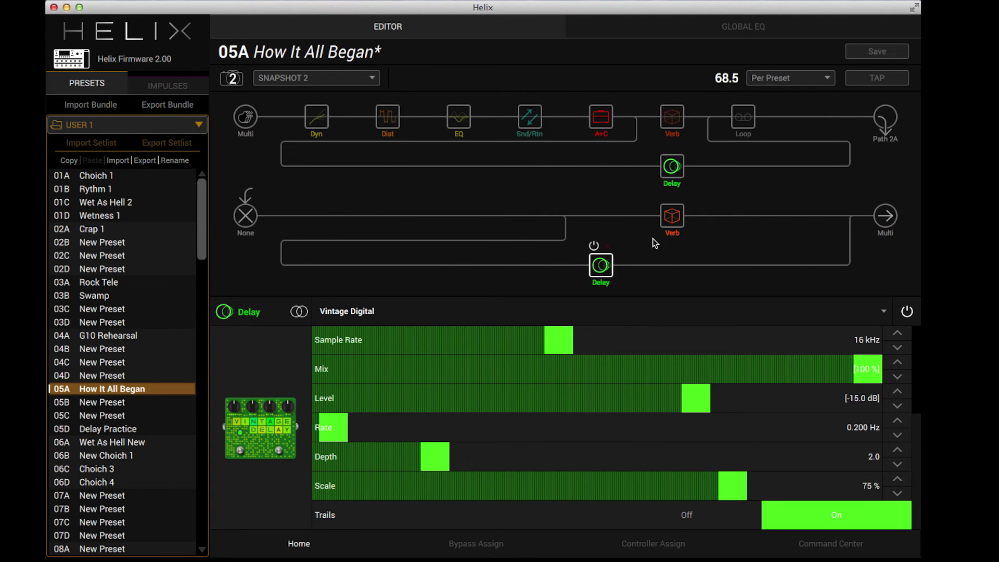
# Enable the Minotaur distortion (Gain 10.0, Tone 1.3, Level 7.0) and the EQ on Snapshot 2
pyautogui.moveTo(671, 169)
pyautogui.moveTo(386, 127)
pyautogui.moveTo(493, 215)
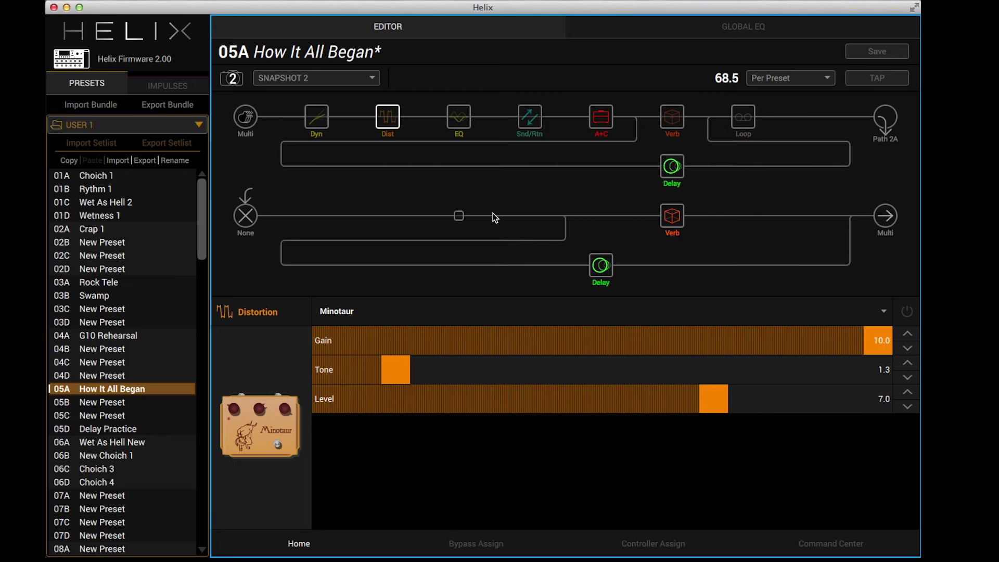
# Switch to Snapshot 1, then Snapshot 2, and finish on Snapshot 1 to compare the distortion
pyautogui.click(336, 83)
pyautogui.click(335, 95)
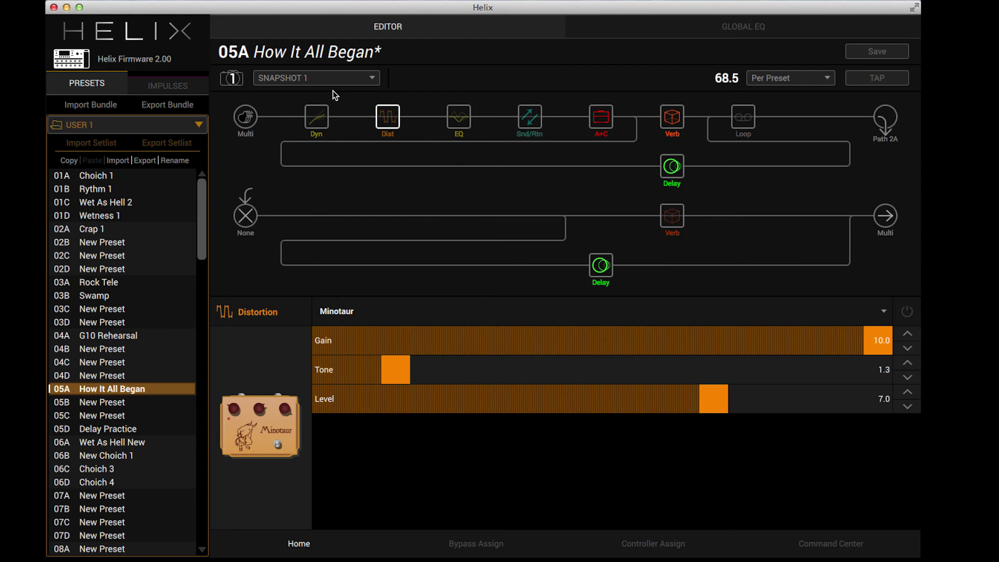
pyautogui.click(335, 80)
pyautogui.click(335, 105)
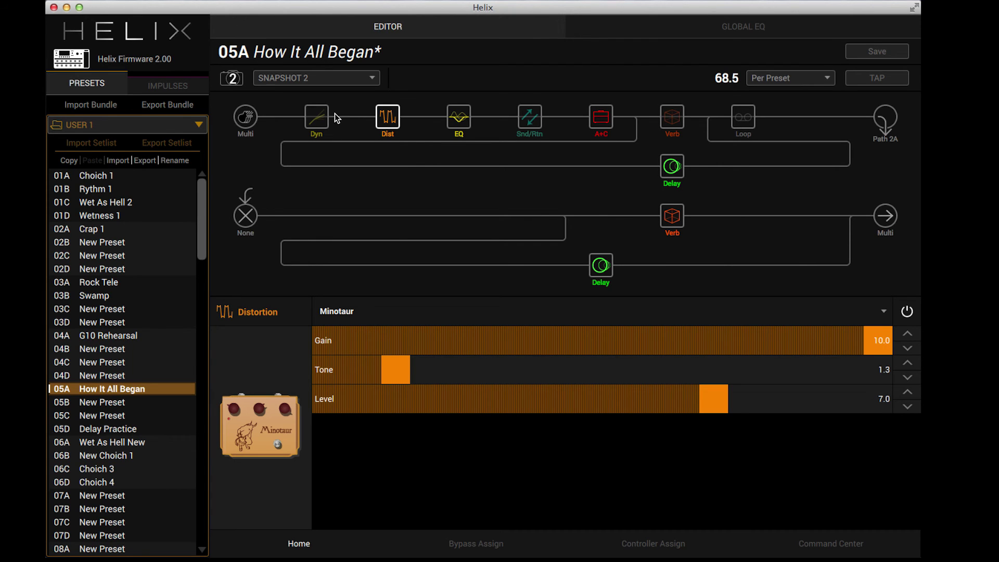
pyautogui.click(306, 79)
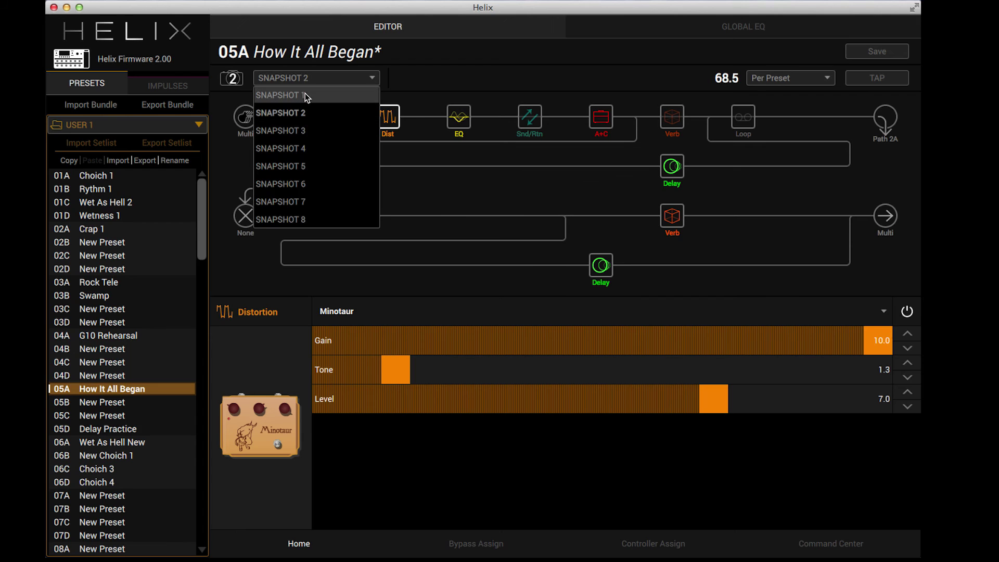
pyautogui.click(306, 93)
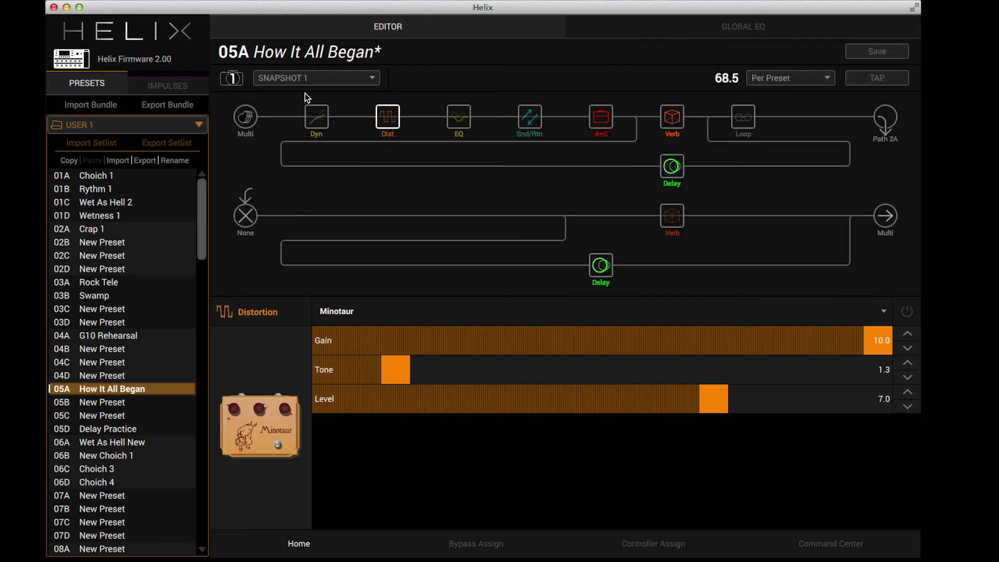
# Load preset 03B Swamp and set its IR block to impulse 1, OH 412 MAR V30-EN SS Studio
pyautogui.click(168, 82)
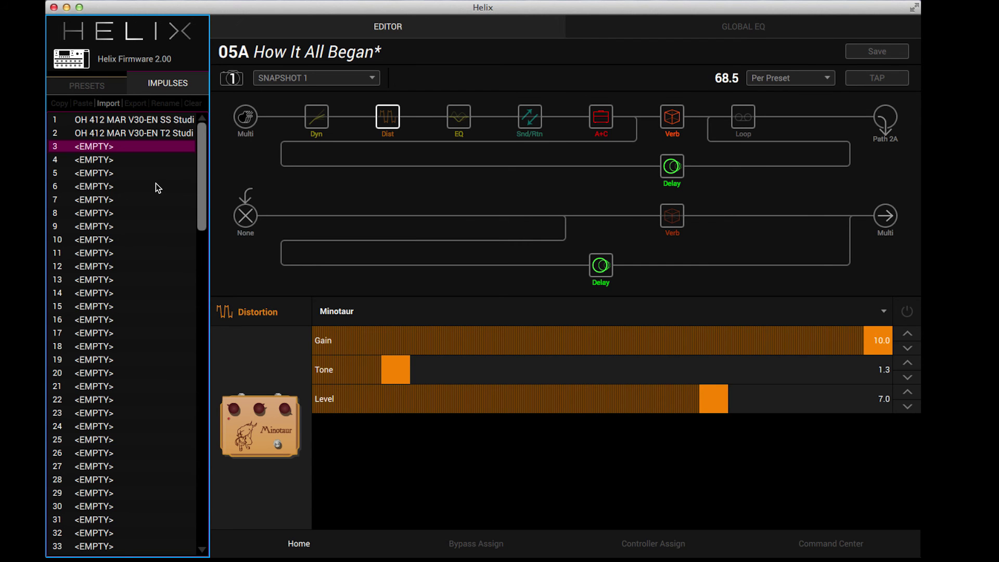
pyautogui.click(117, 389)
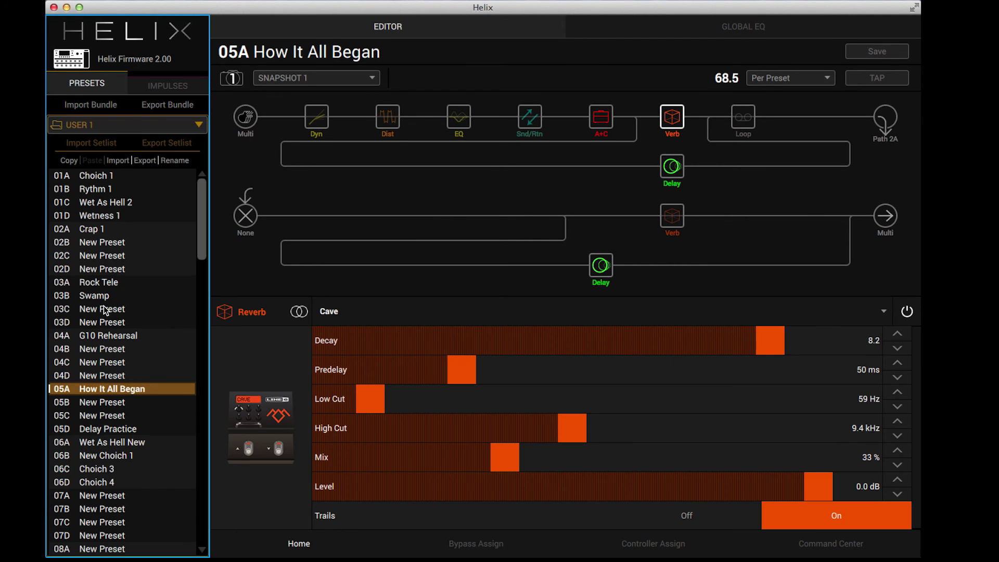
pyautogui.click(102, 296)
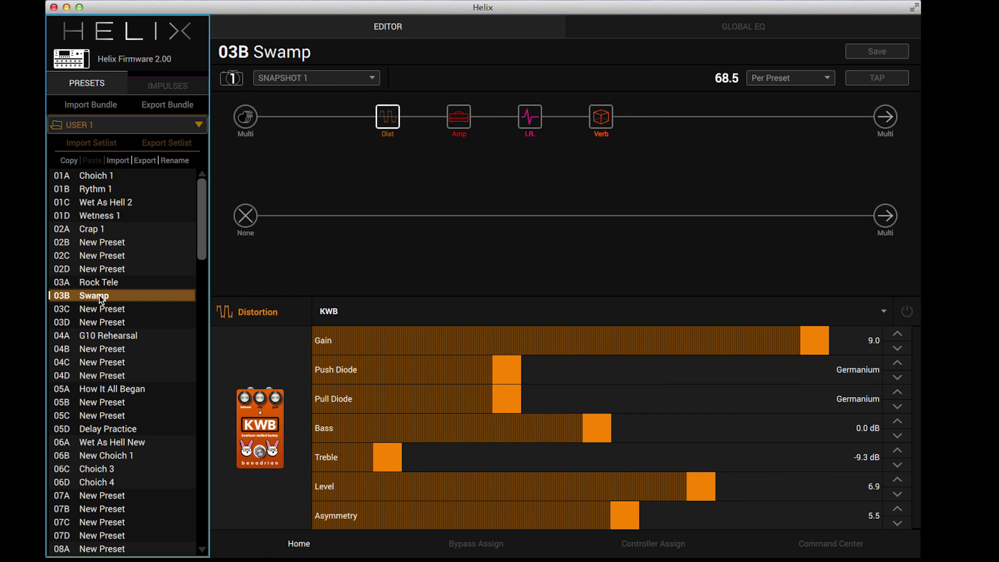
pyautogui.click(530, 116)
pyautogui.moveTo(341, 347); pyautogui.dragTo(315, 346)
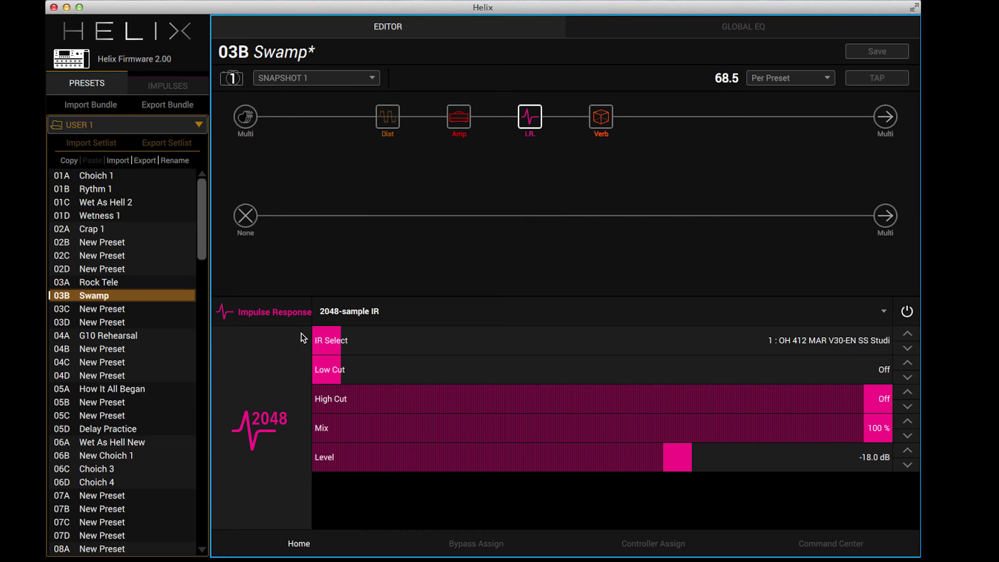
# Settle the Swamp IR block on impulse 2, OH 412 MAR V30-EN T2 Studio, and show the Impulses list
pyautogui.click(184, 87)
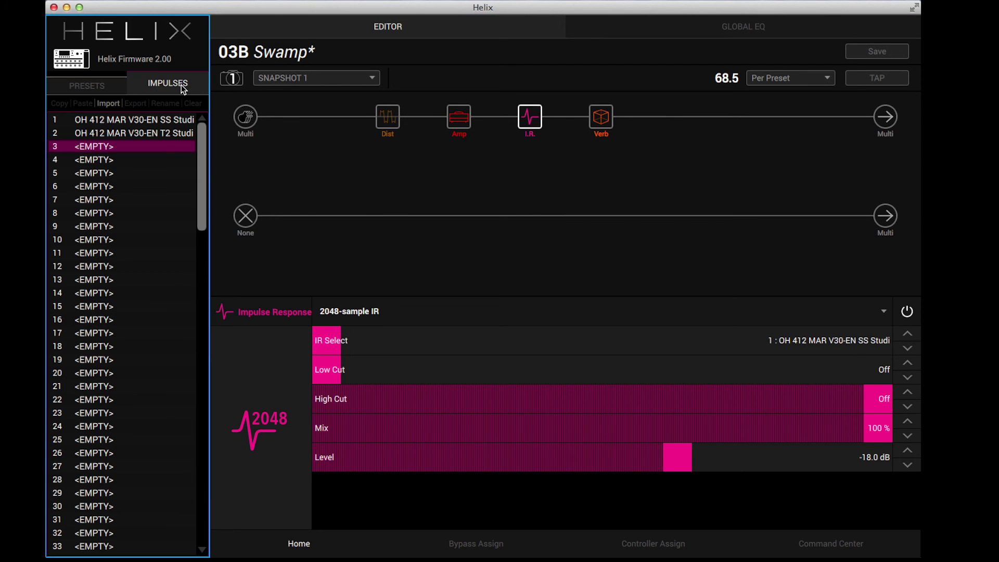
pyautogui.click(101, 86)
pyautogui.click(907, 335)
pyautogui.click(908, 348)
pyautogui.click(909, 335)
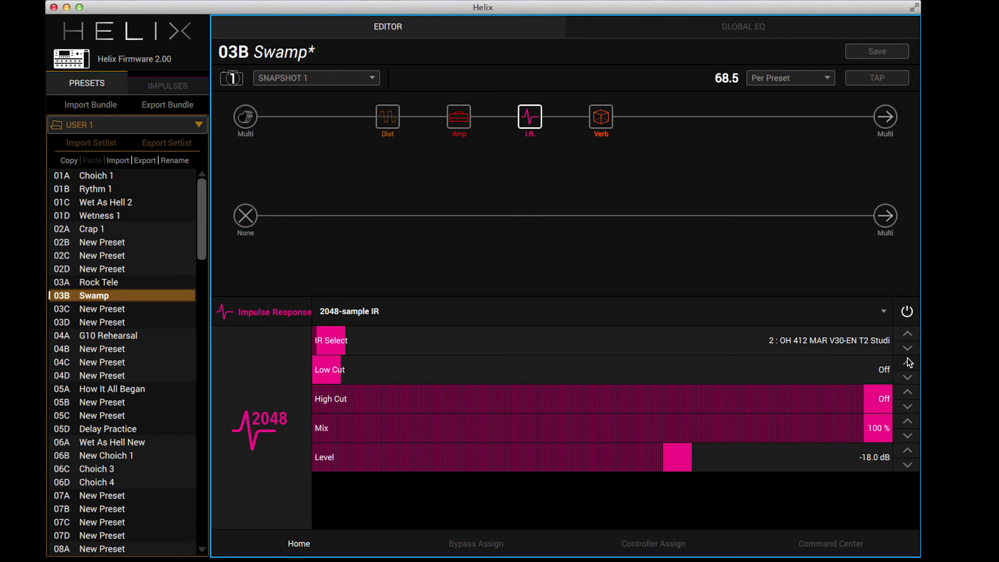
pyautogui.click(908, 350)
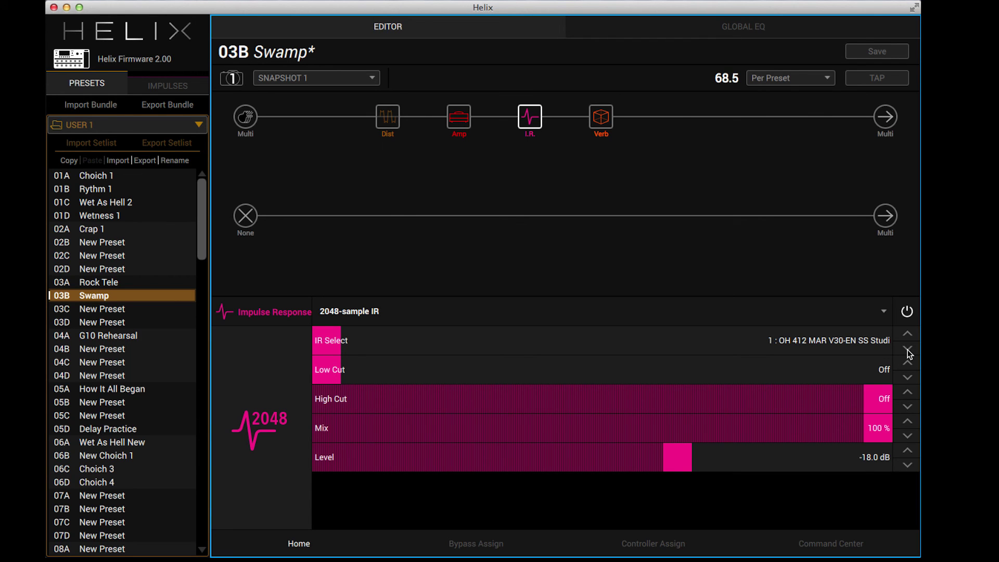
pyautogui.click(911, 337)
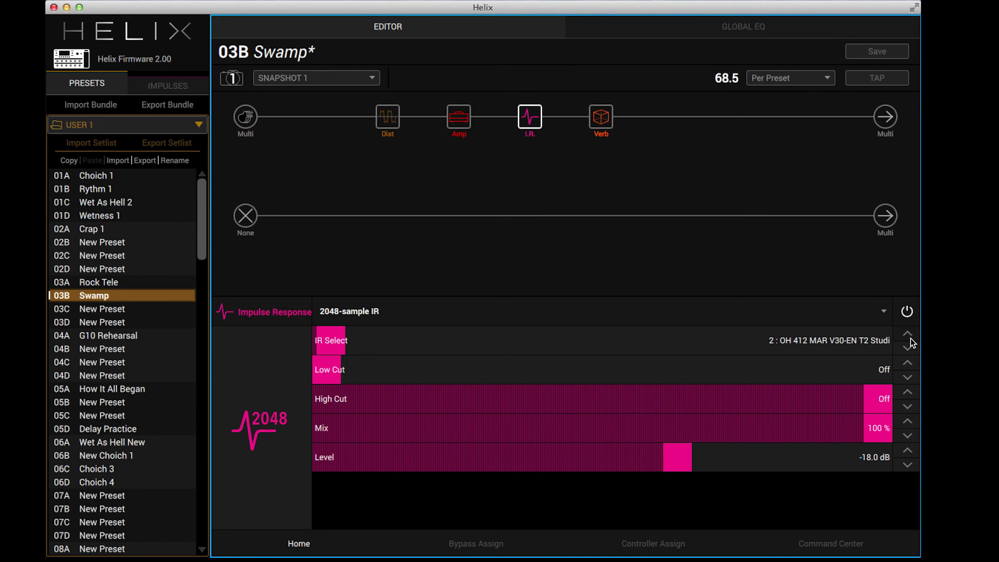
pyautogui.click(180, 87)
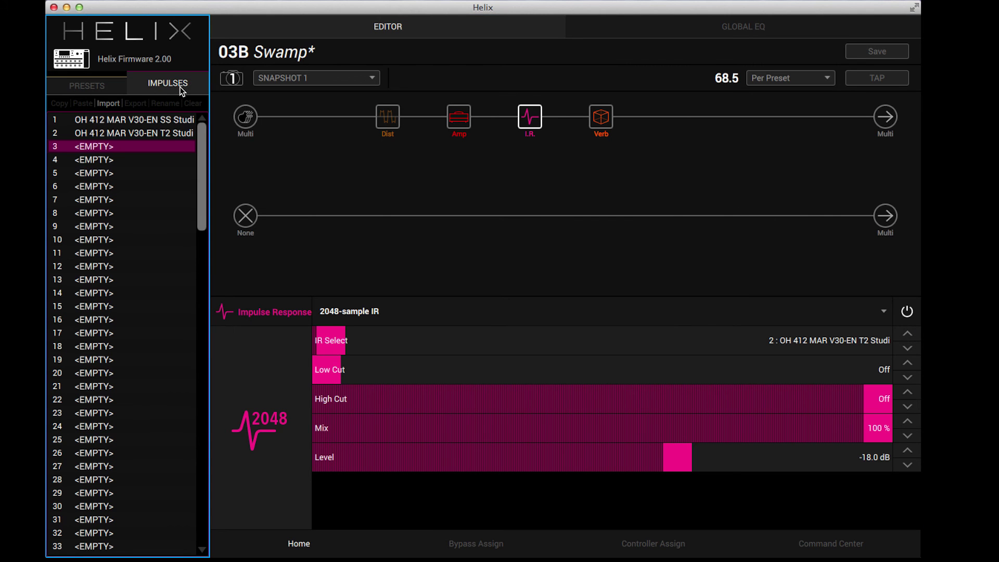
# Import the OH 412 MAR V30-CH T2 Studio-Vintage .wav into slot 3 and assign it to Swamp's IR block
pyautogui.click(108, 104)
pyautogui.click(334, 126)
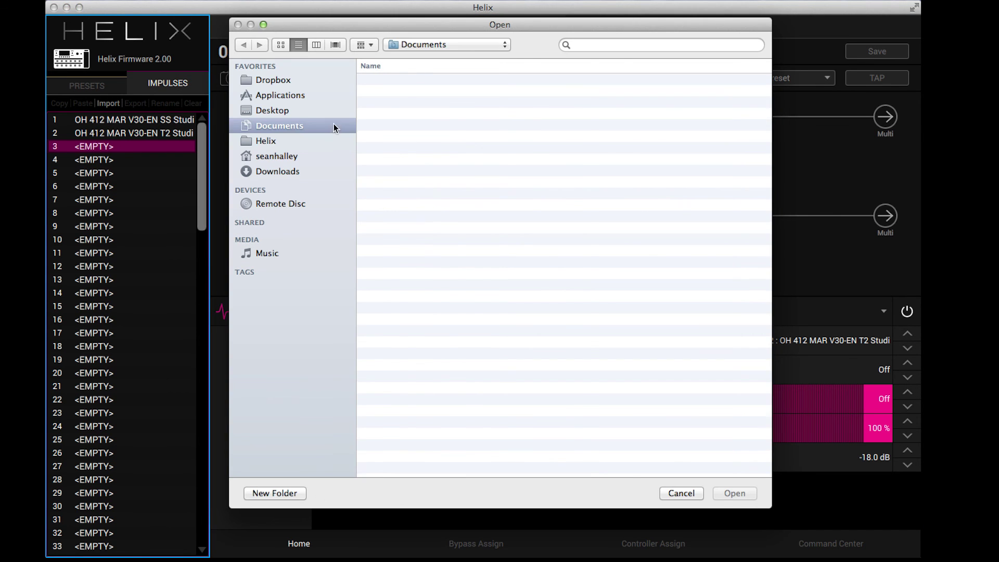
pyautogui.click(277, 142)
pyautogui.scroll(-10, 442, 166)
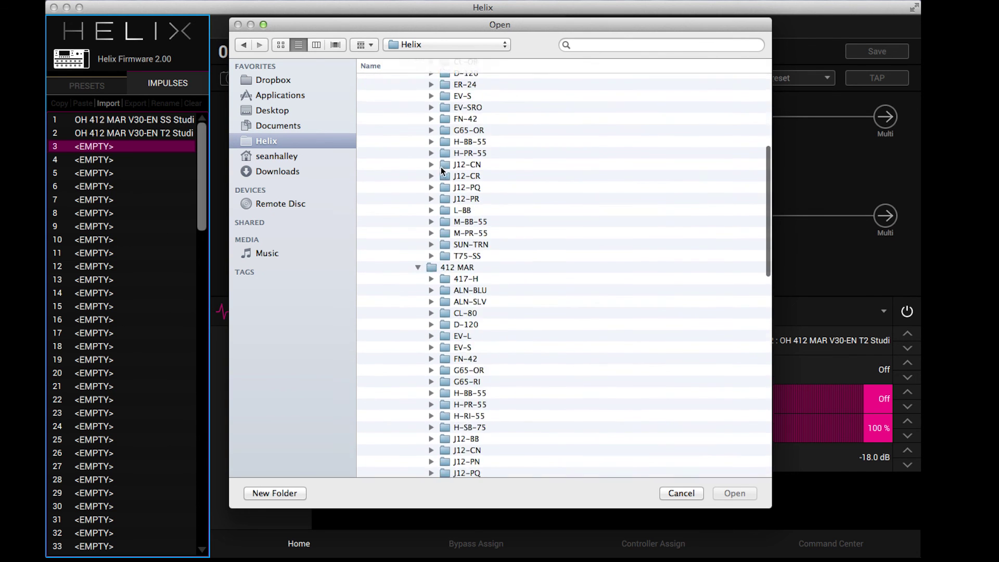
pyautogui.scroll(-15, 441, 169)
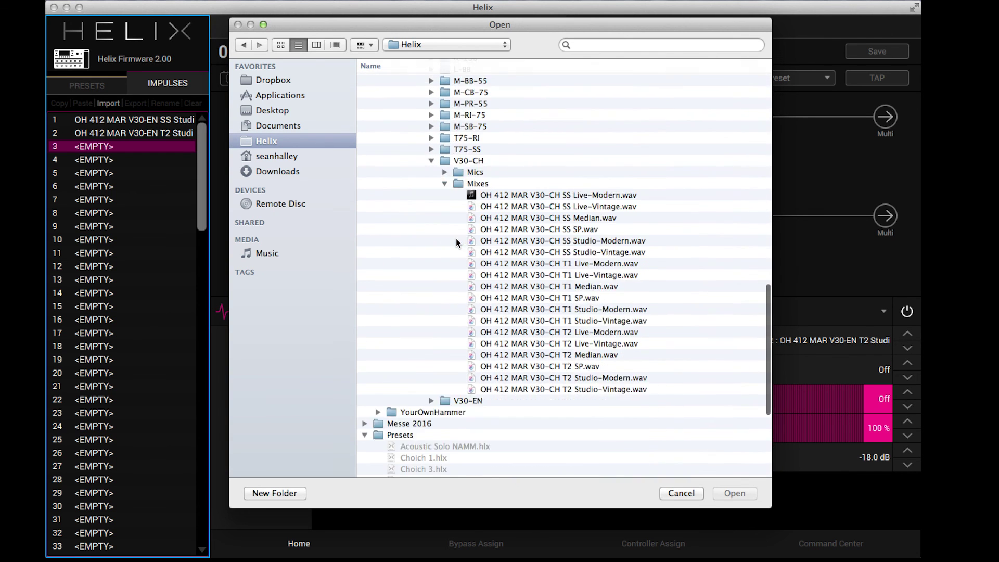
pyautogui.scroll(12, 456, 238)
pyautogui.scroll(-8, 541, 233)
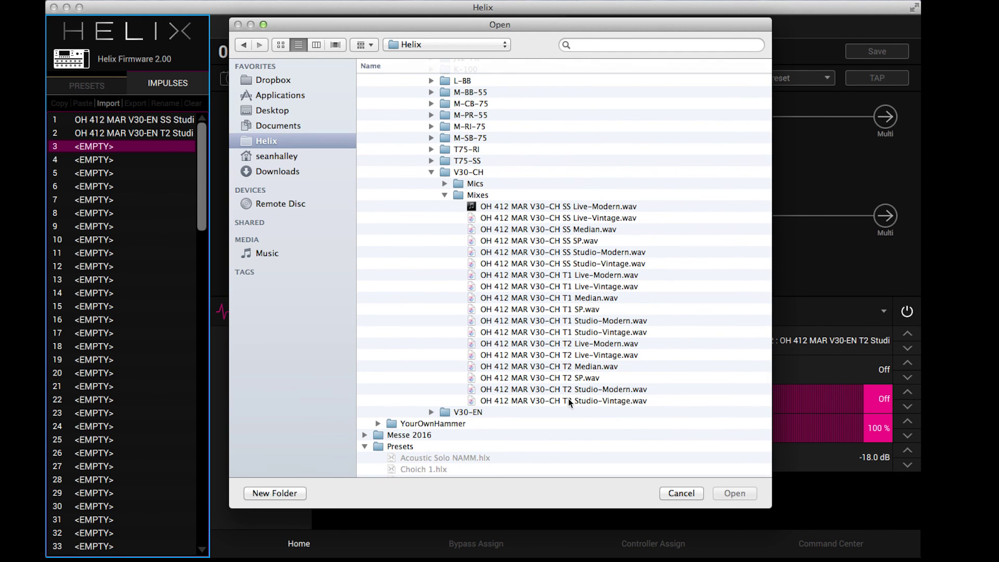
pyautogui.click(566, 402)
pyautogui.doubleClick(566, 401)
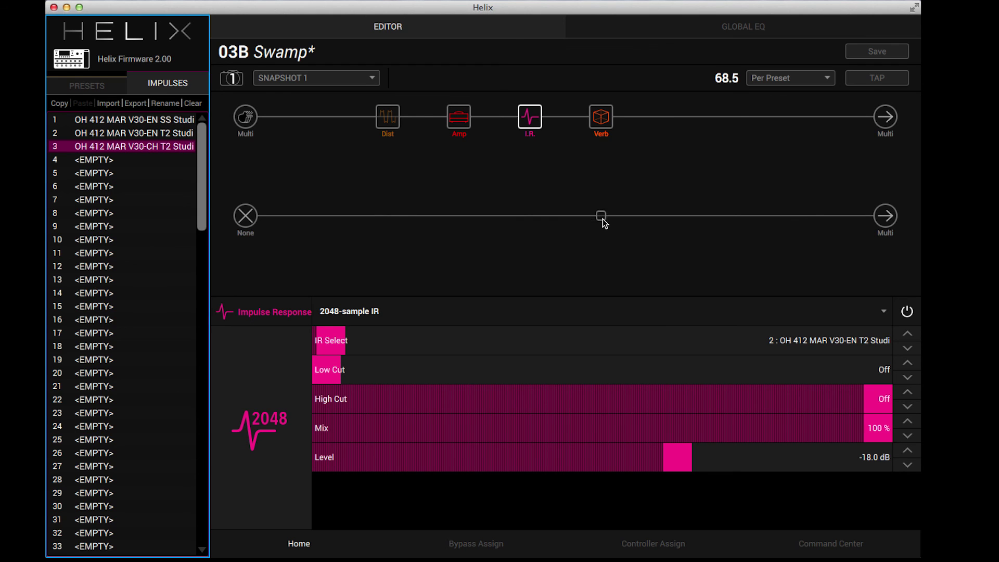
pyautogui.click(907, 336)
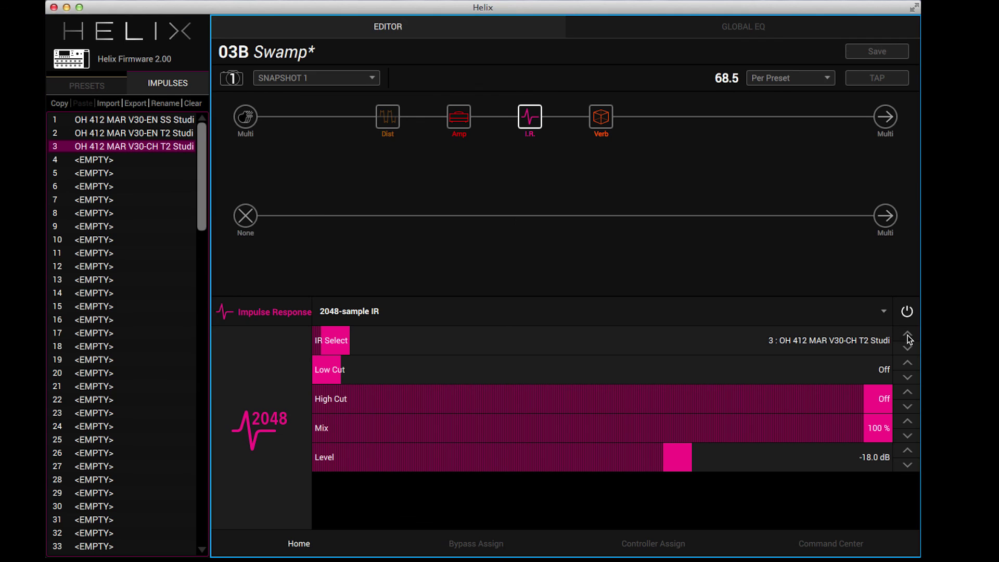